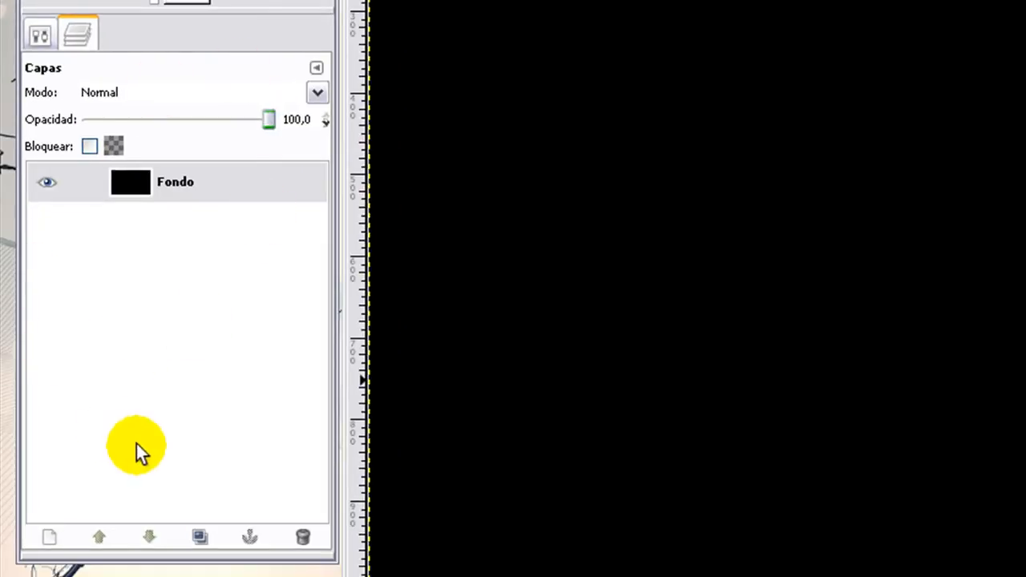
- Create a new 1920 × 1200 px layer named "degradado" with the Transparencia fill type
right_click(177, 293)
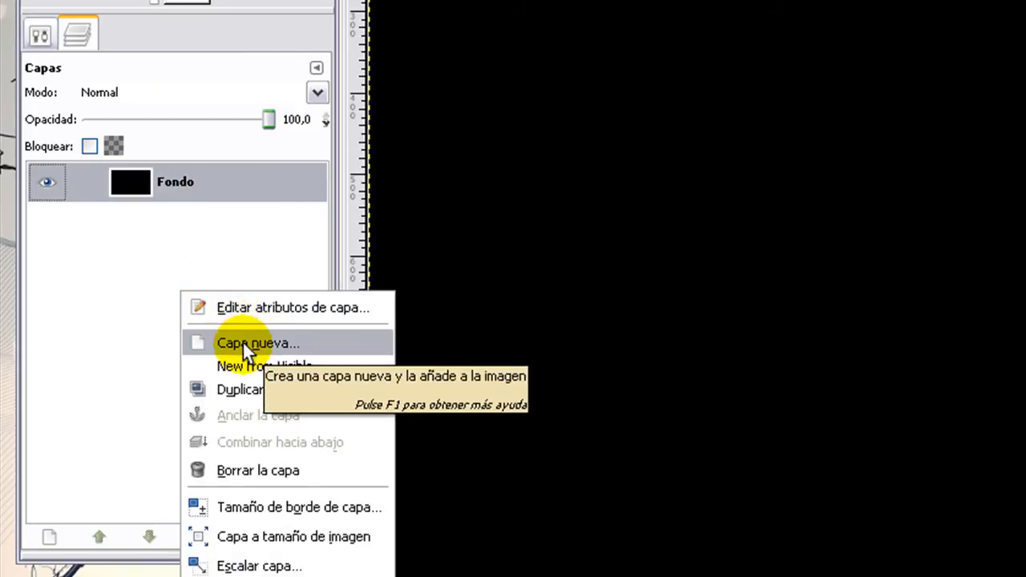
left_click(131, 305)
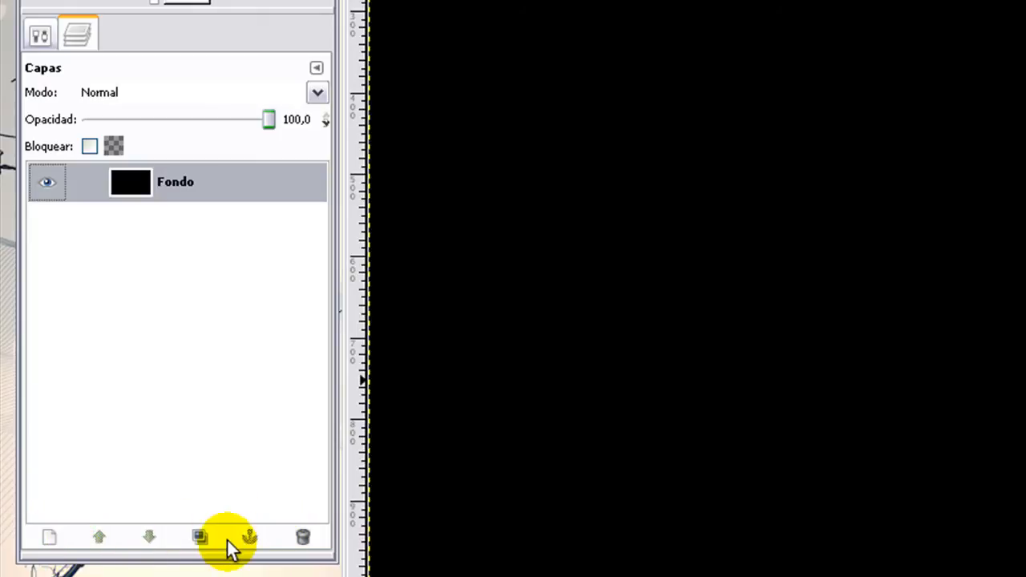
left_click(53, 541)
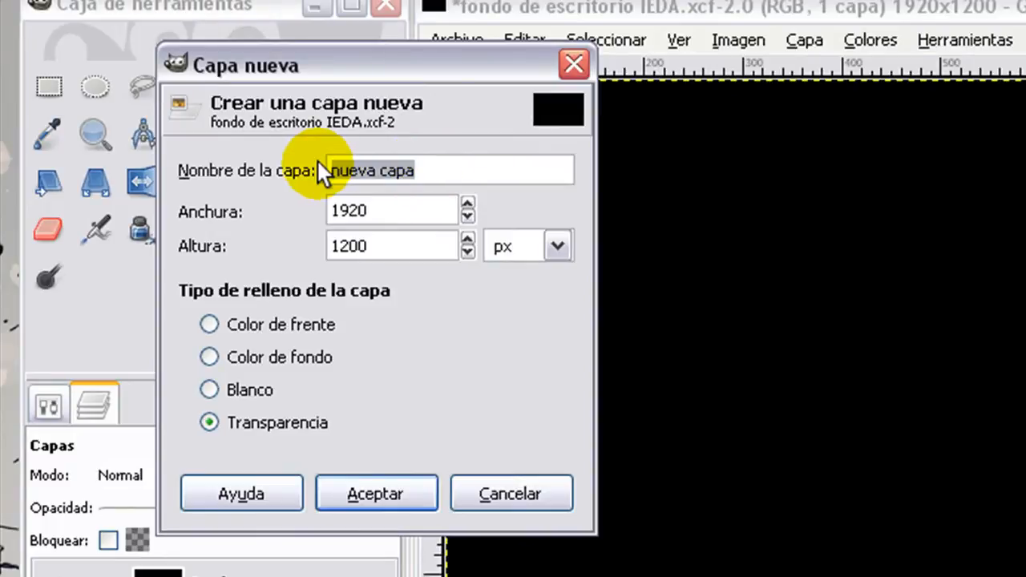
type("degr")
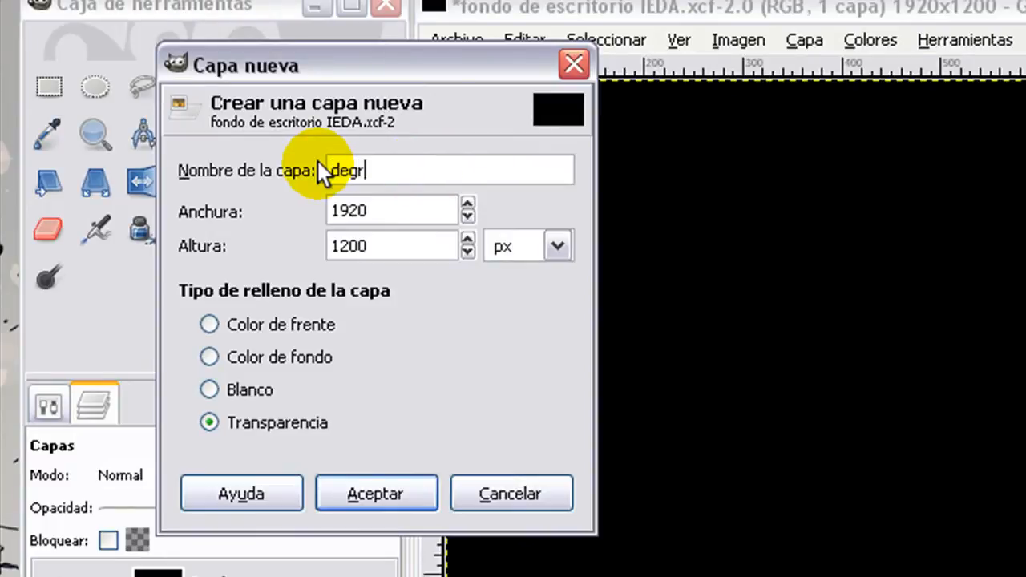
type("adado")
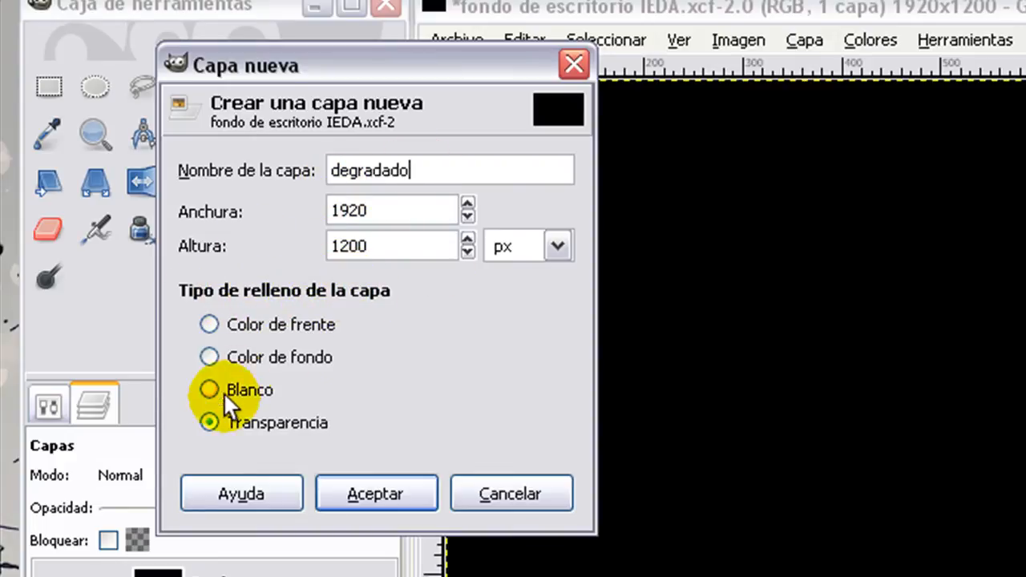
left_click(210, 421)
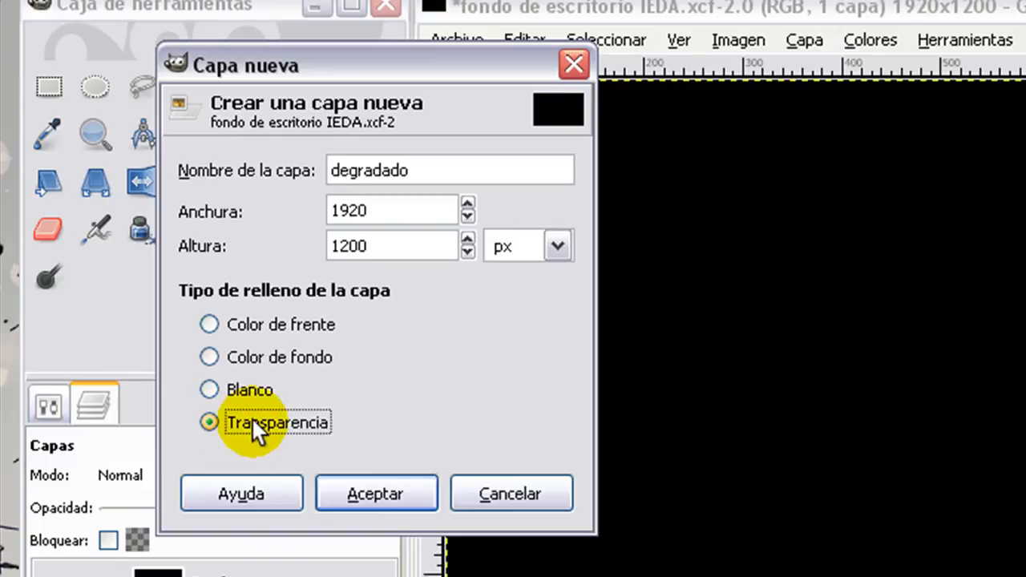
left_click(360, 493)
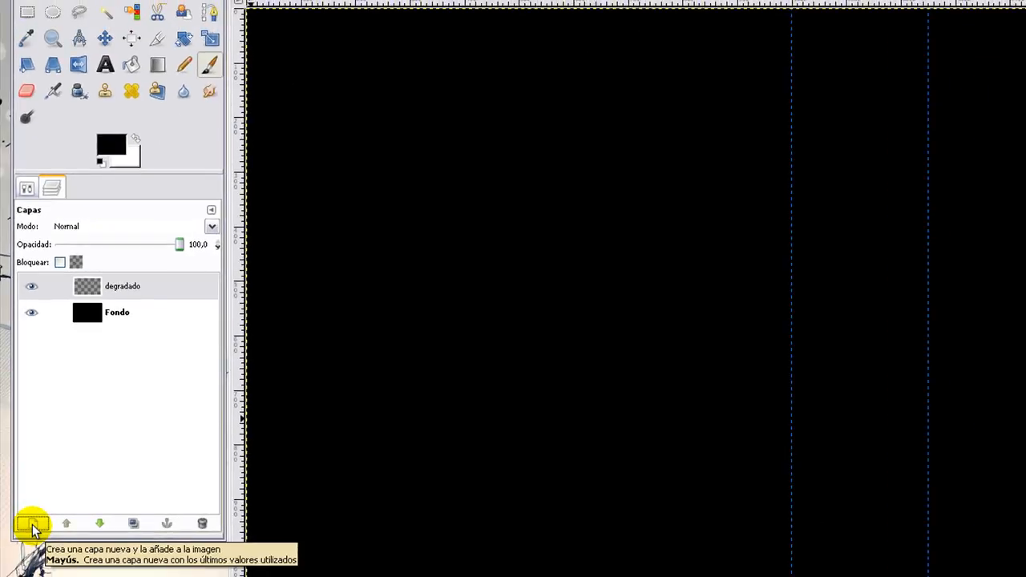
- Create another 1920 × 1200 px layer named "prueba", filled with the background colour (Color de fondo)
left_click(33, 527)
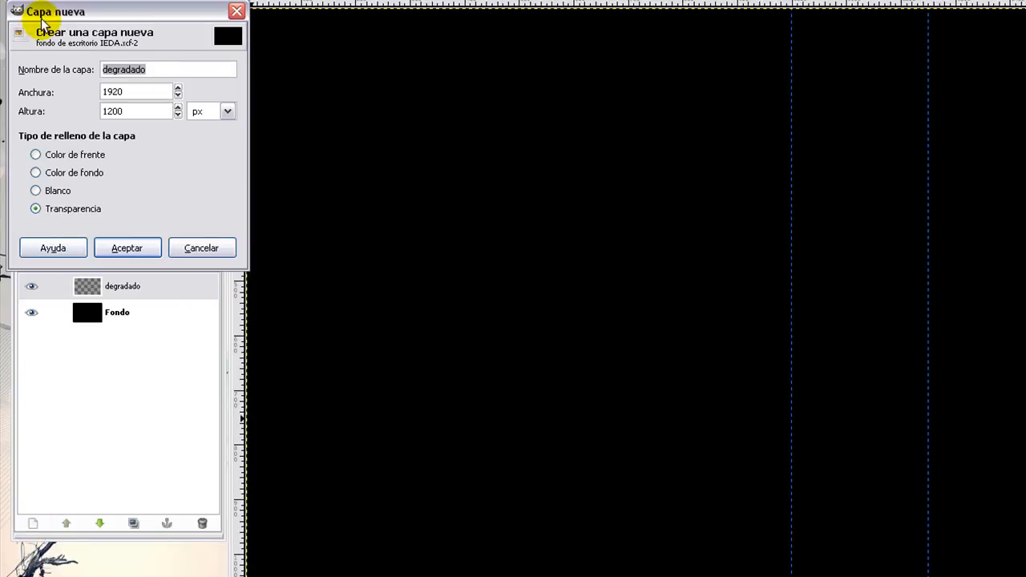
type("prue")
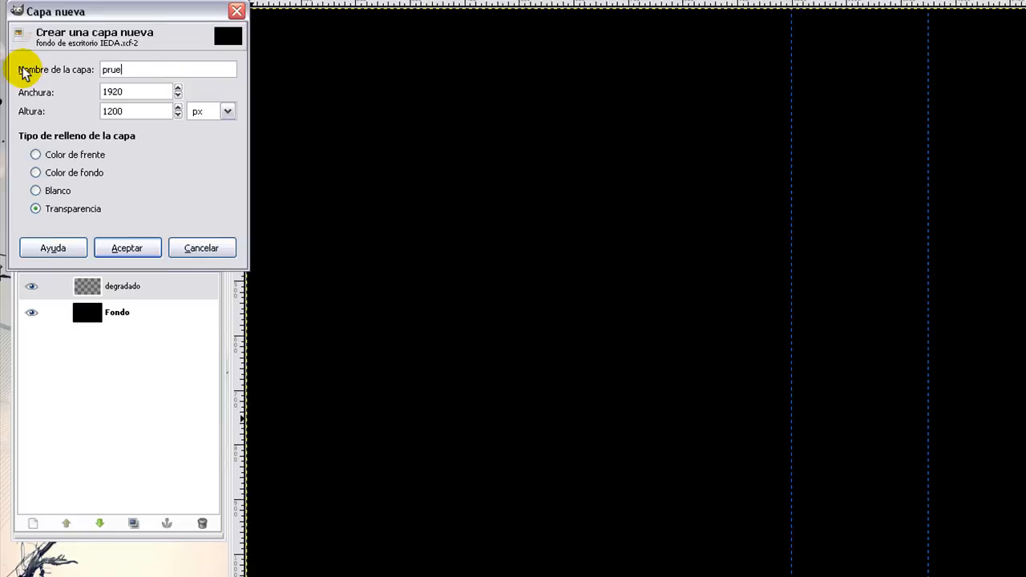
type("ba")
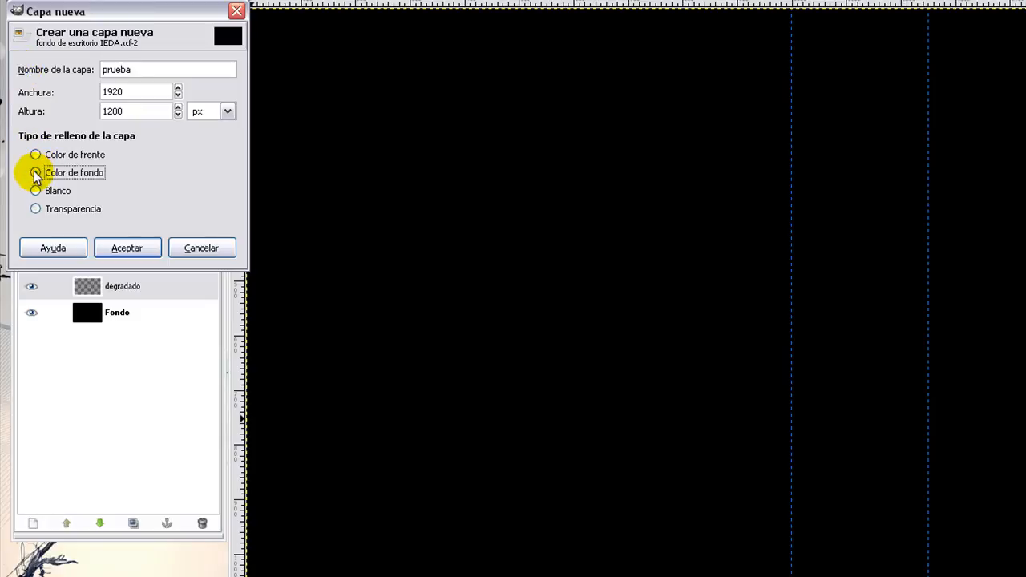
left_click(35, 175)
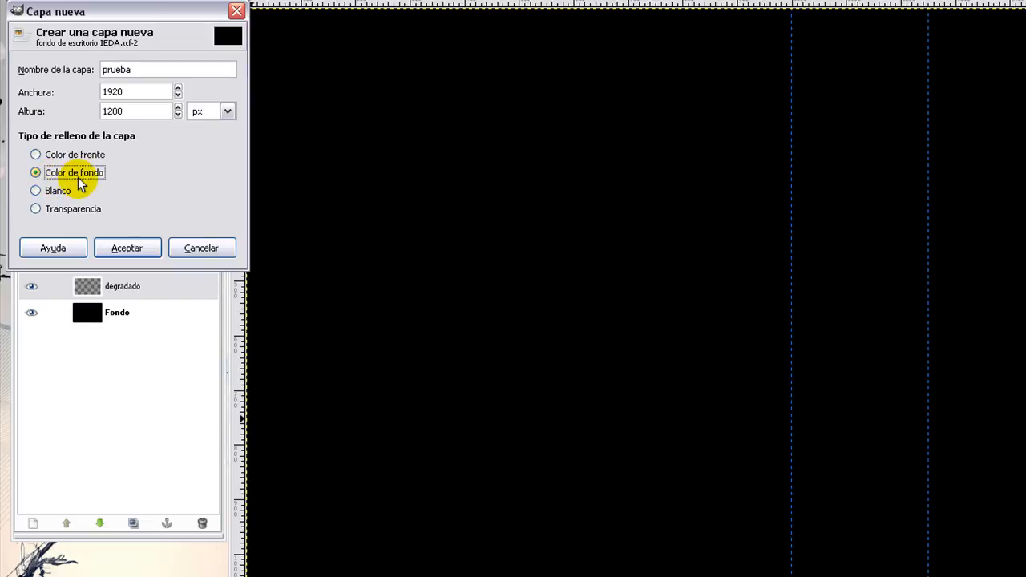
left_click(124, 249)
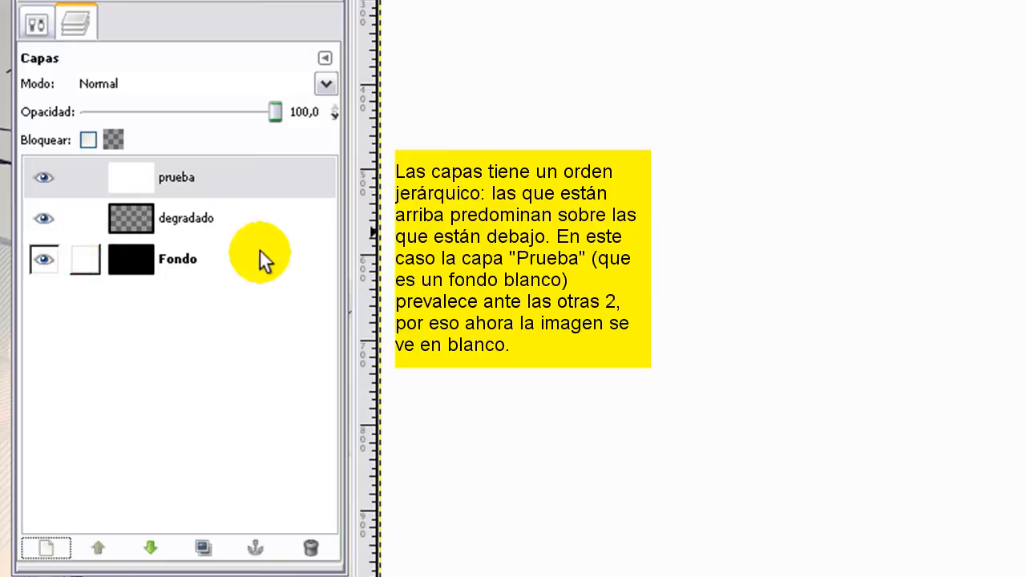
- Hide the prueba, degradado and Fondo layers, and turn all three visible again
left_click(45, 177)
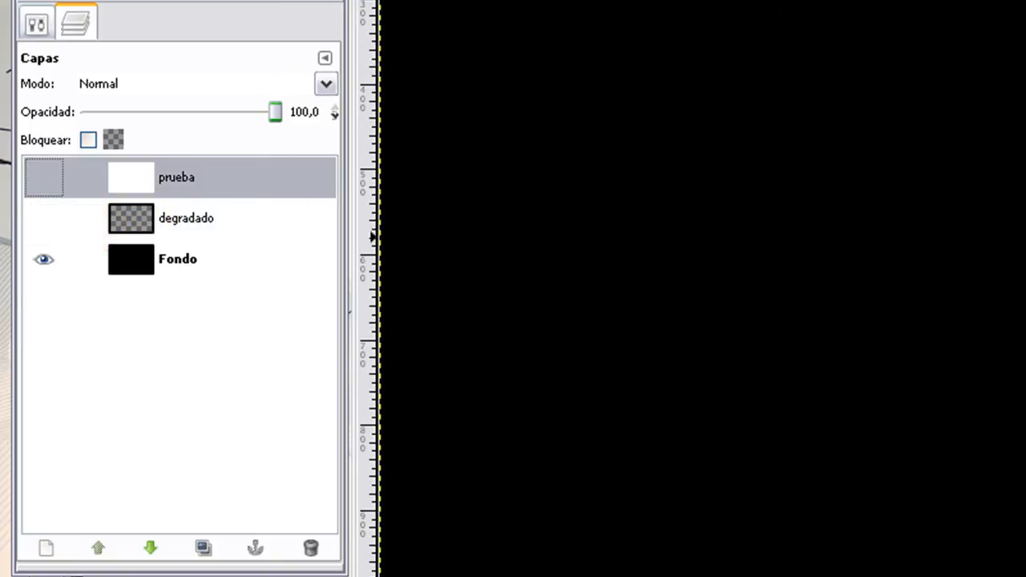
left_click(40, 259)
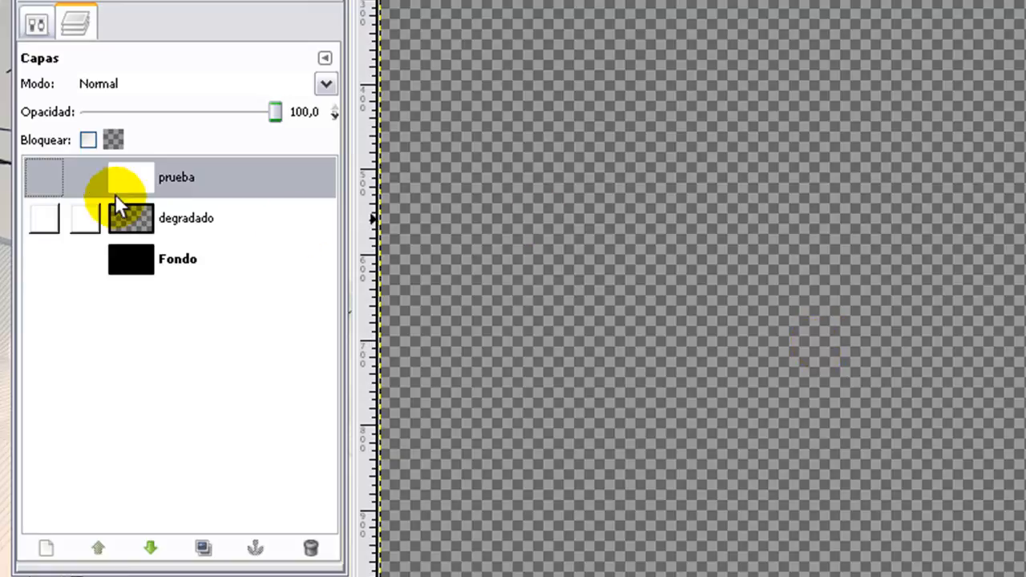
left_click(44, 221)
left_click(41, 263)
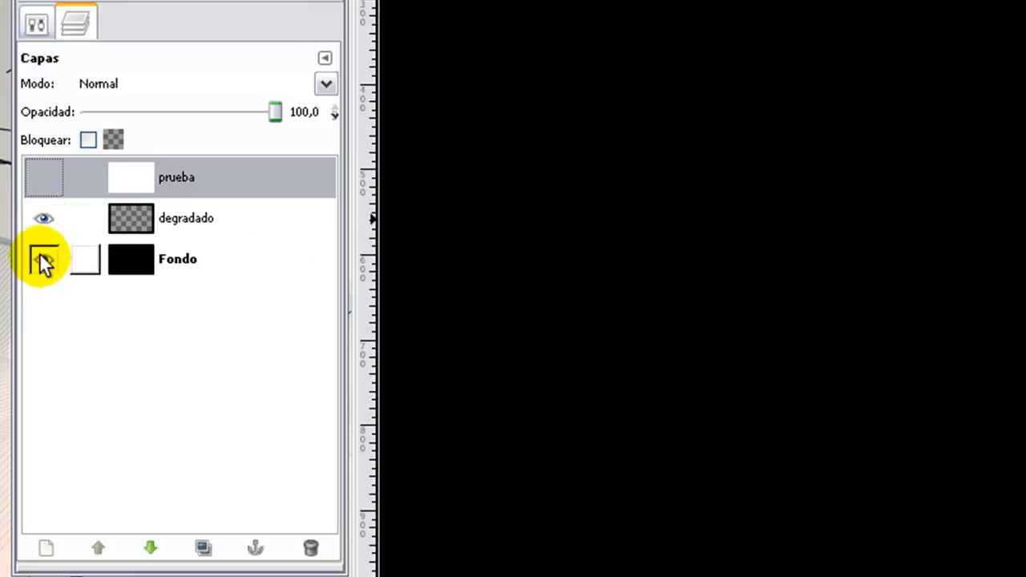
left_click(48, 177)
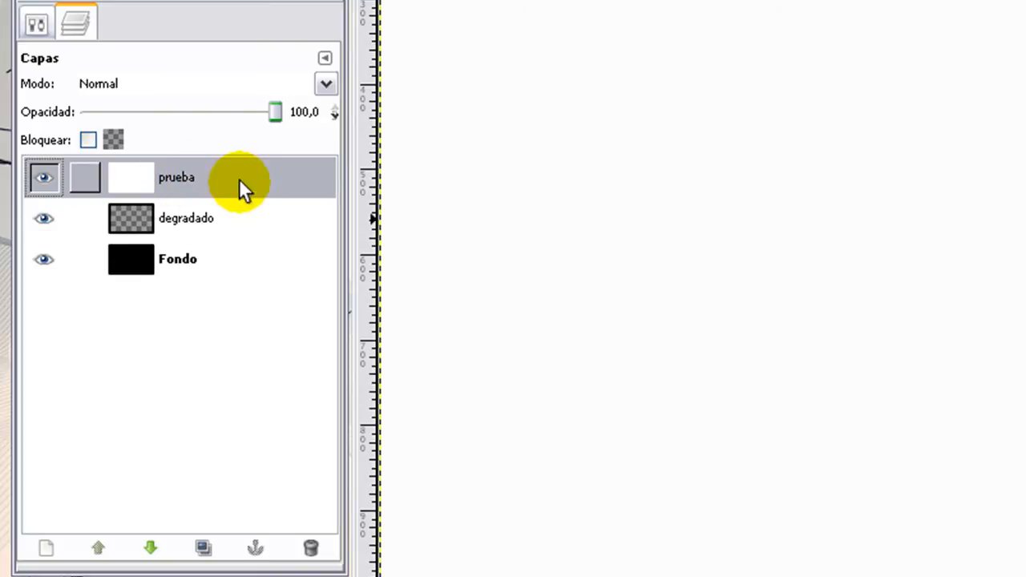
left_click(43, 175)
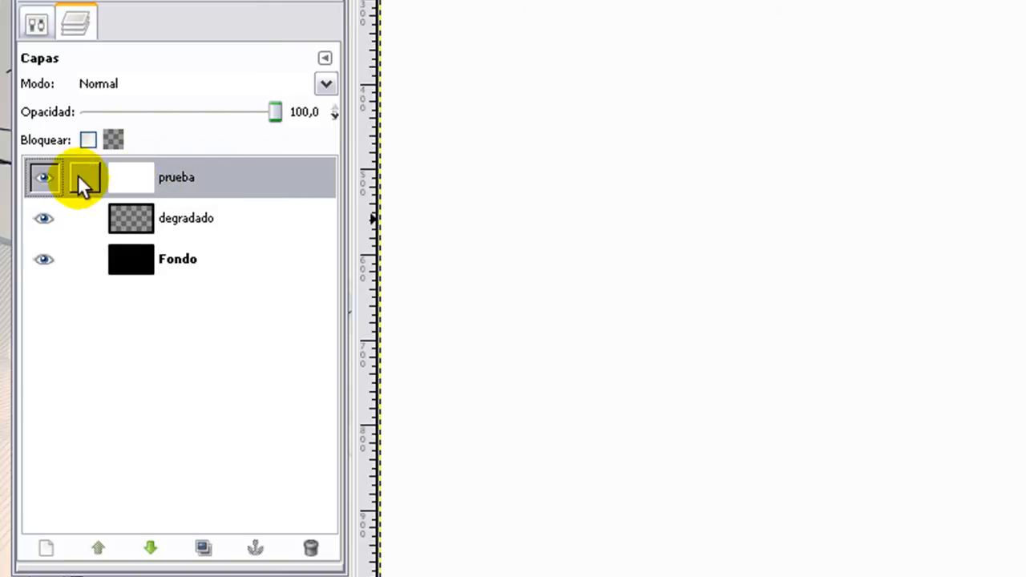
- Delete the white prueba layer from the layer stack
left_click(247, 213)
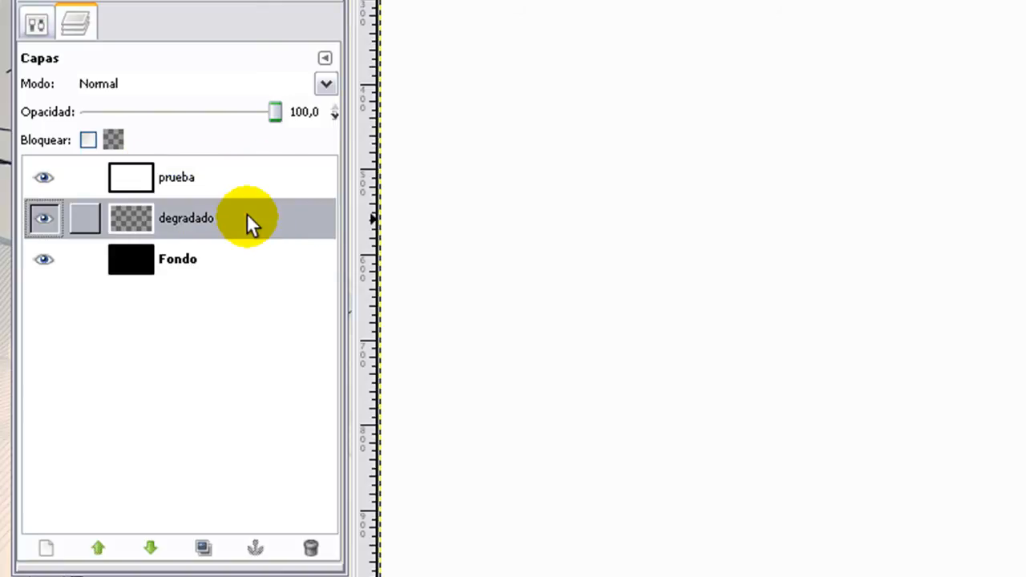
left_click(259, 171)
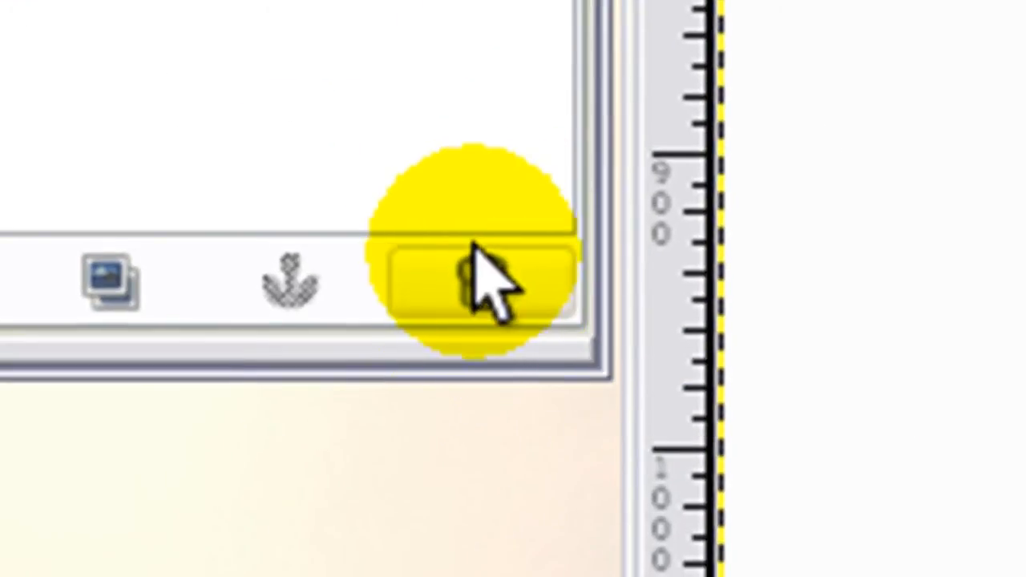
left_click(491, 319)
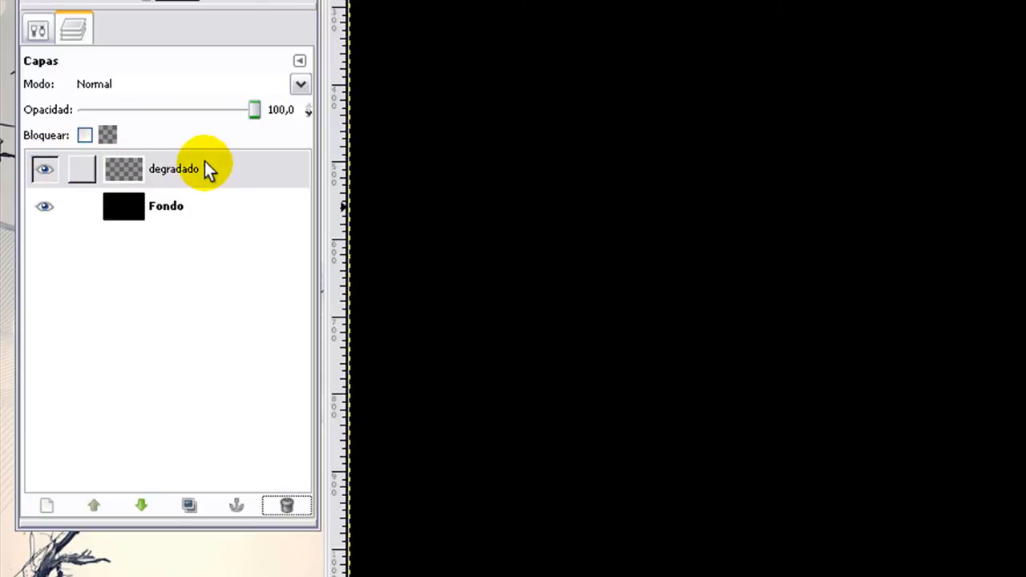
- Select the degradado layer and check its name in the layer attributes, accepting it as it is
left_click(178, 213)
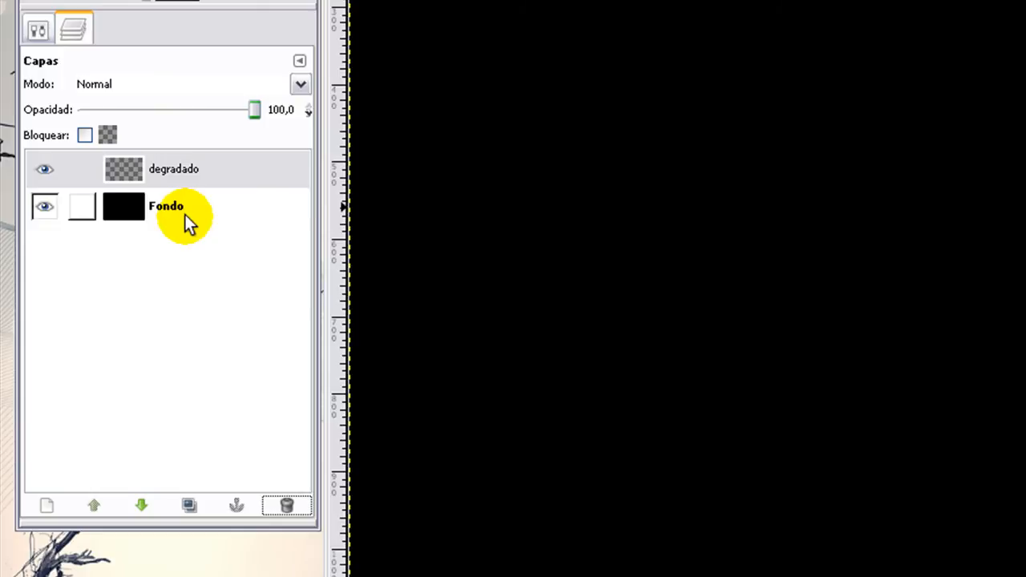
left_click(209, 165)
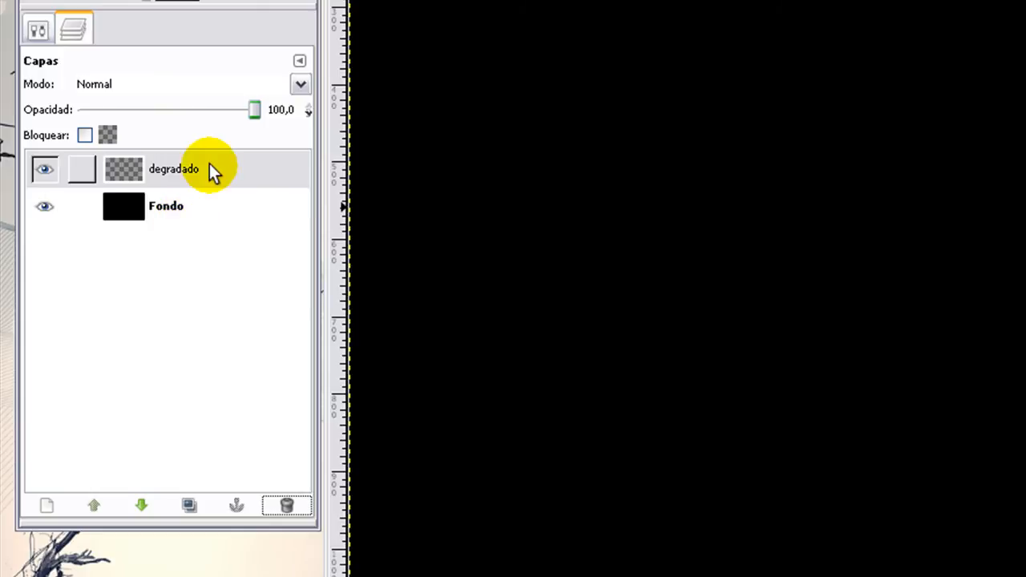
left_click(230, 166)
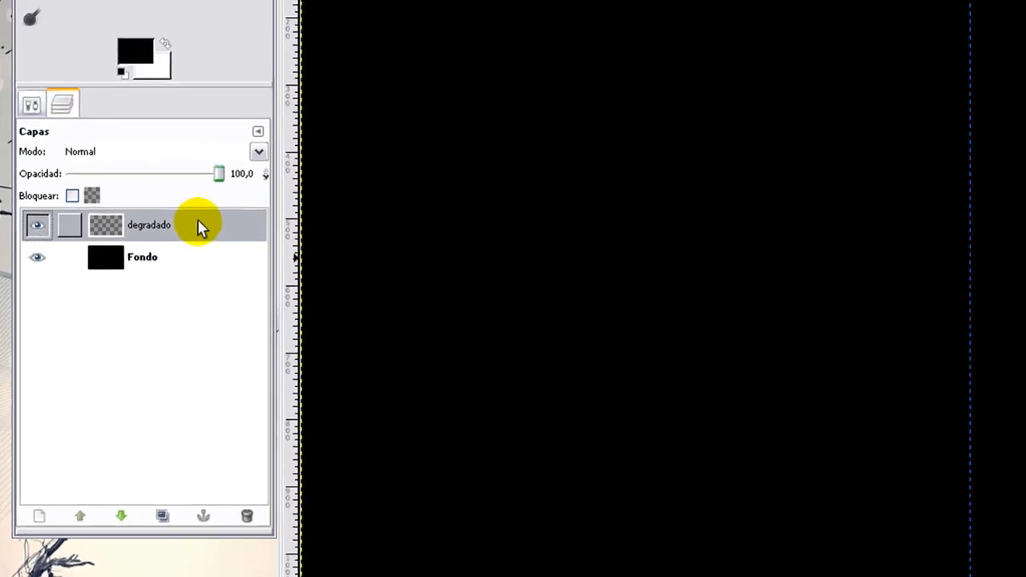
double_click(148, 317)
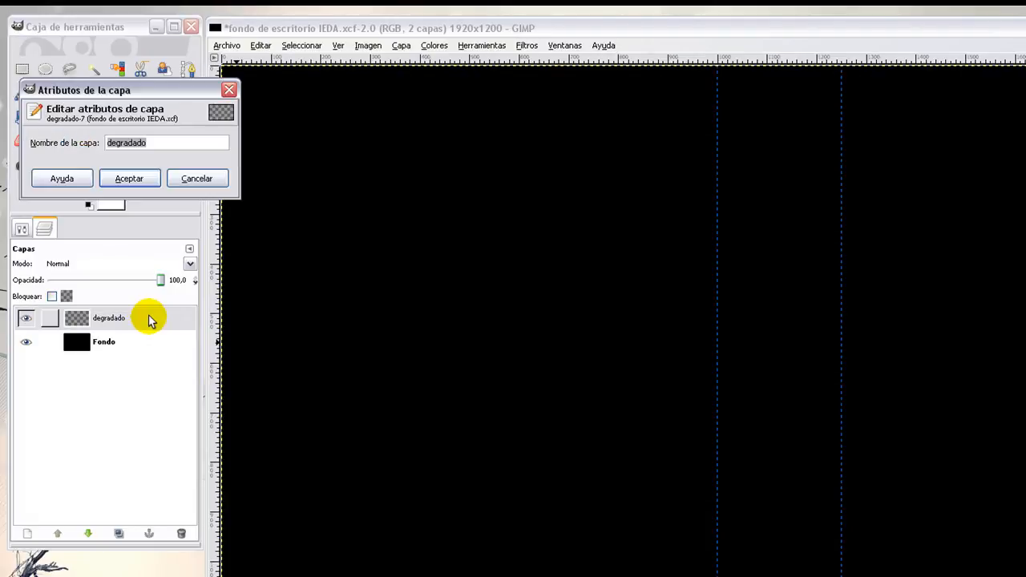
left_click(131, 179)
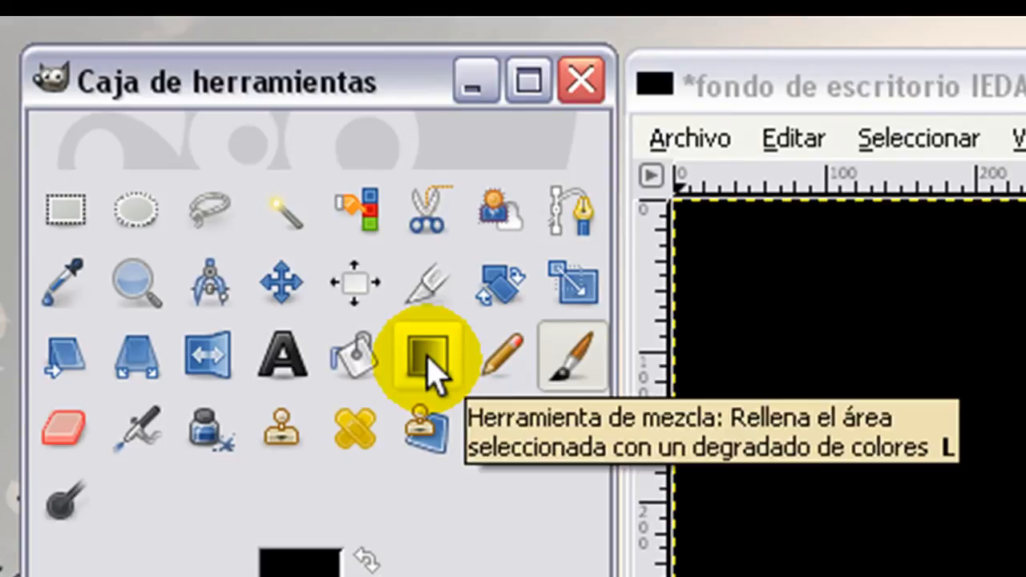
- Examine the Blend tool's options, trying the reversed gradient direction and viewing the available gradient shapes while keeping Lineal
left_click(432, 365)
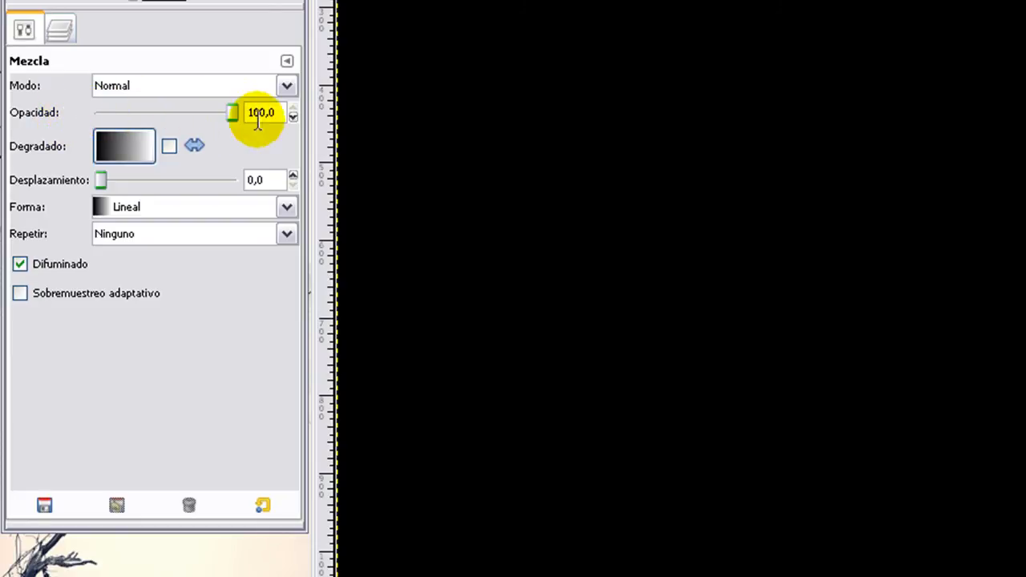
left_click(253, 176)
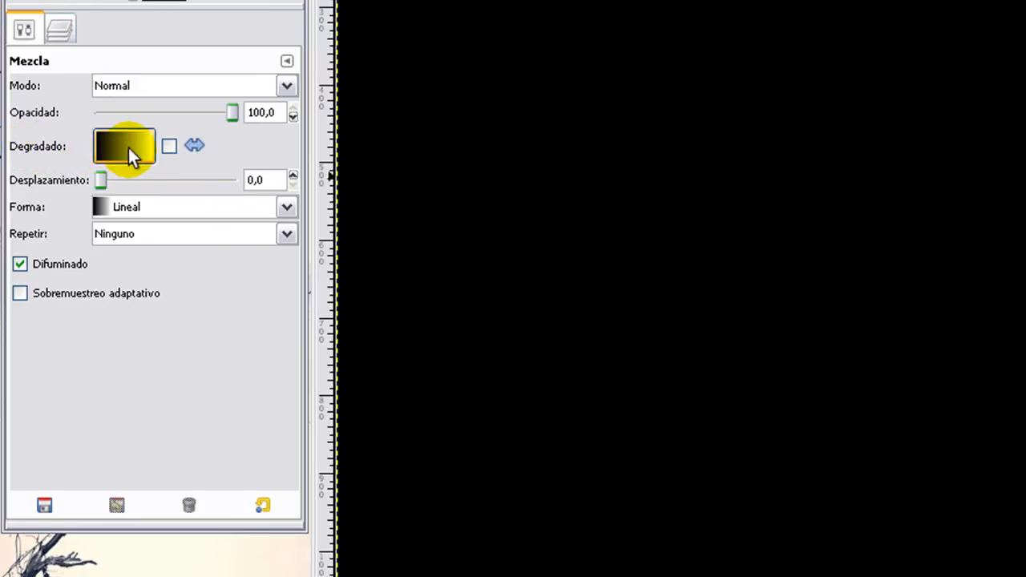
left_click(184, 147)
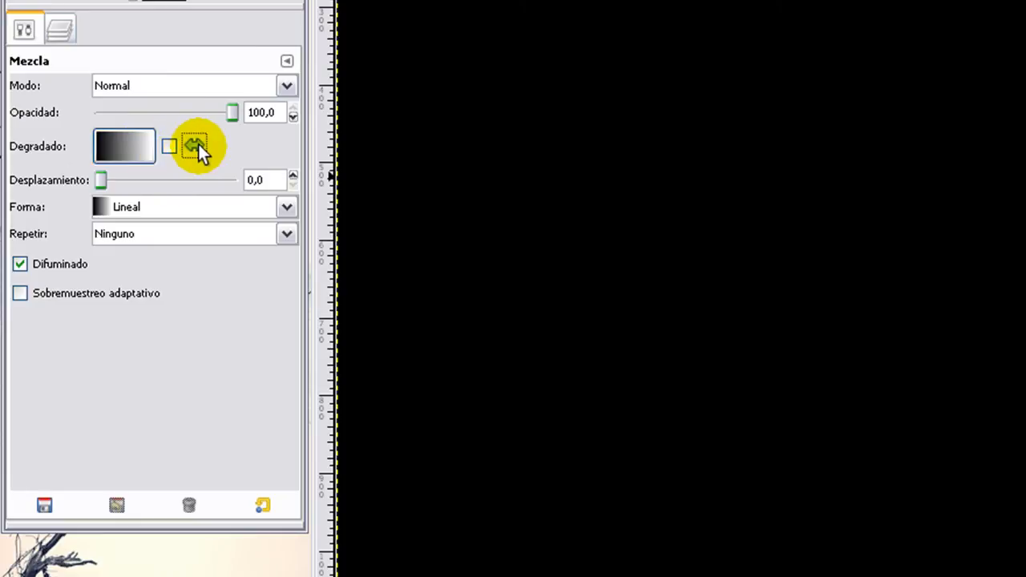
left_click(198, 145)
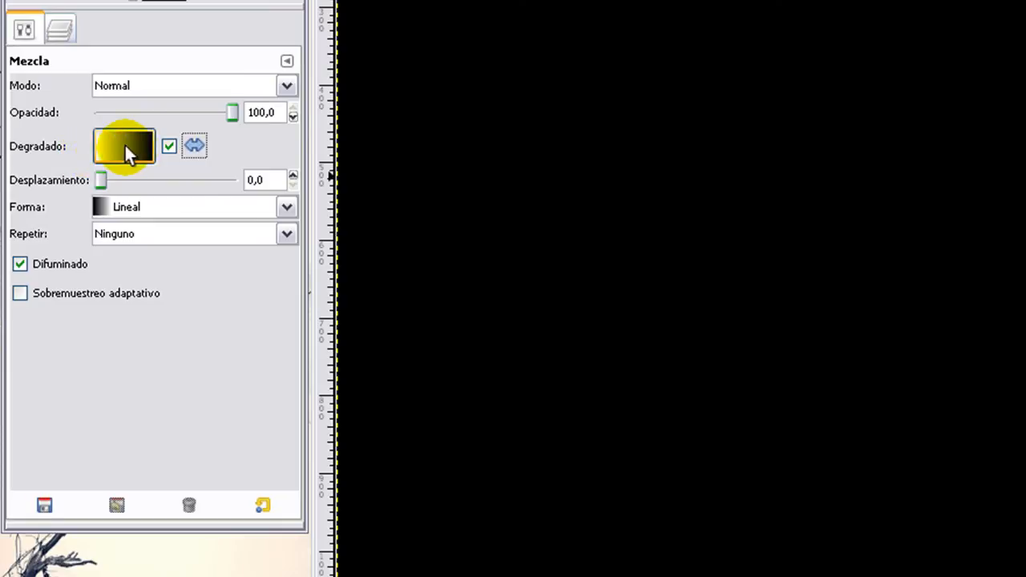
left_click(197, 143)
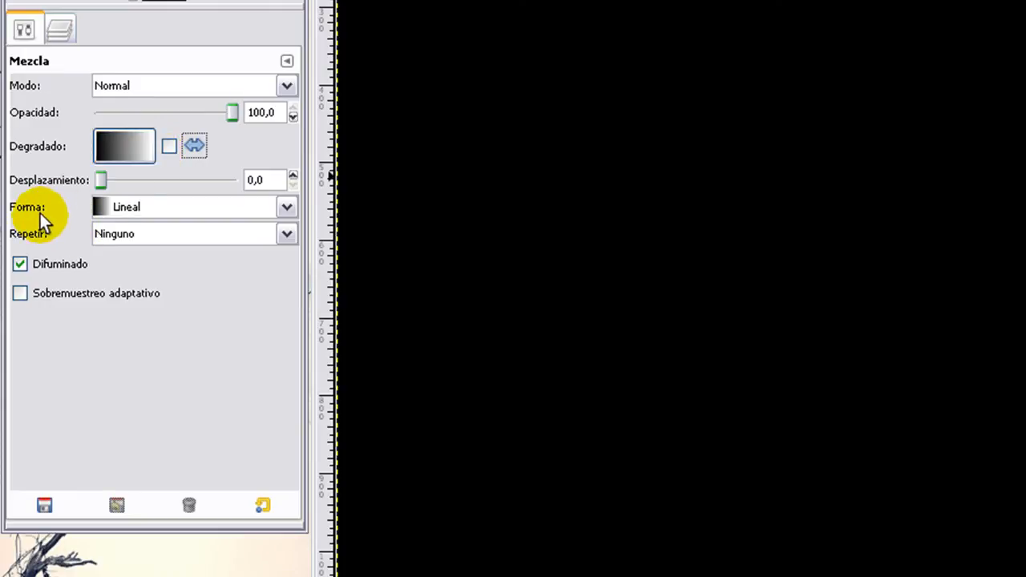
left_click(287, 208)
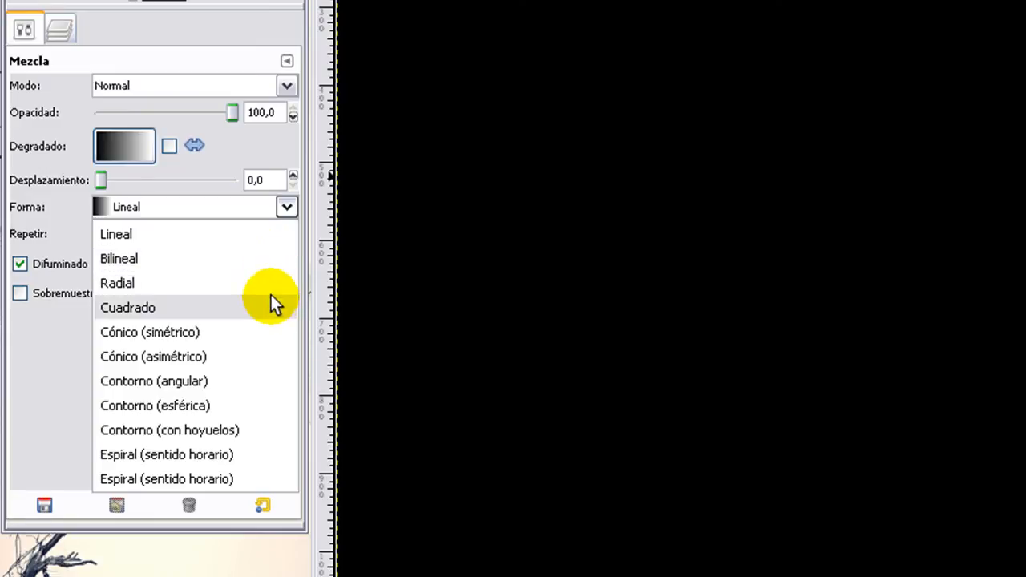
left_click(287, 210)
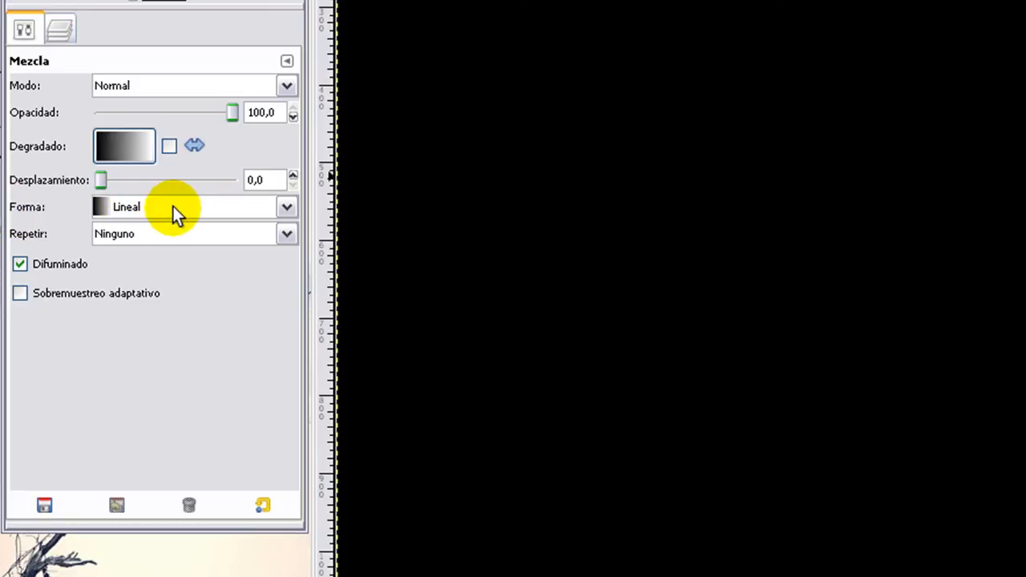
- Make a rectangular selection on the degradado layer from the top of the 1000 px guide to the image's lower-right corner
left_click(57, 27)
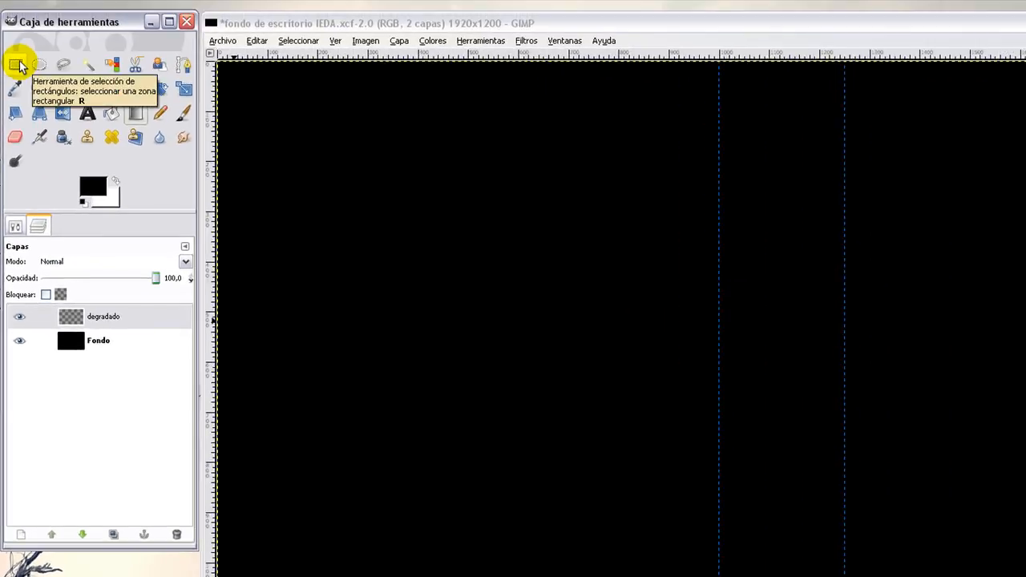
left_click(17, 65)
left_click(722, 57)
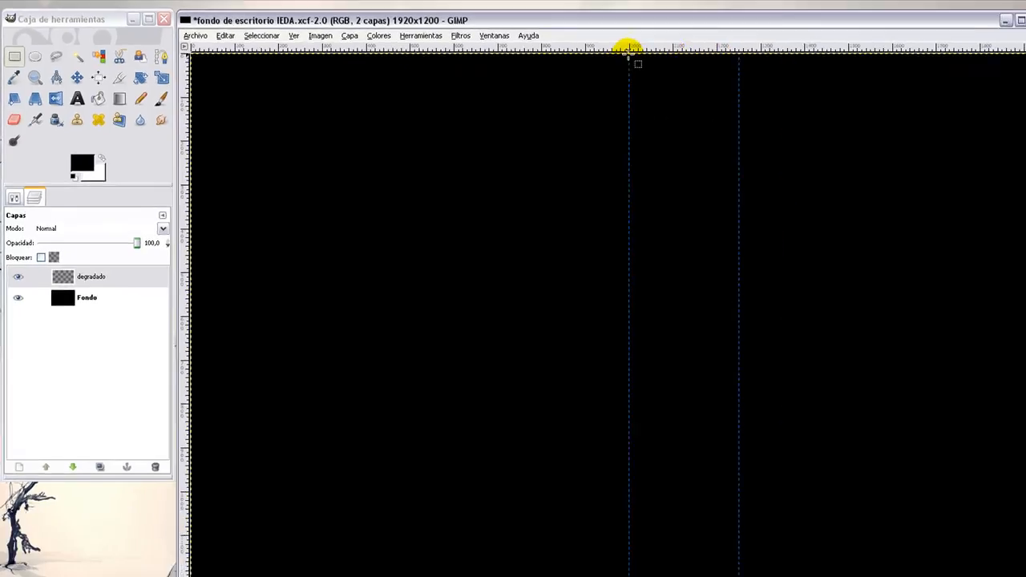
left_click(585, 51)
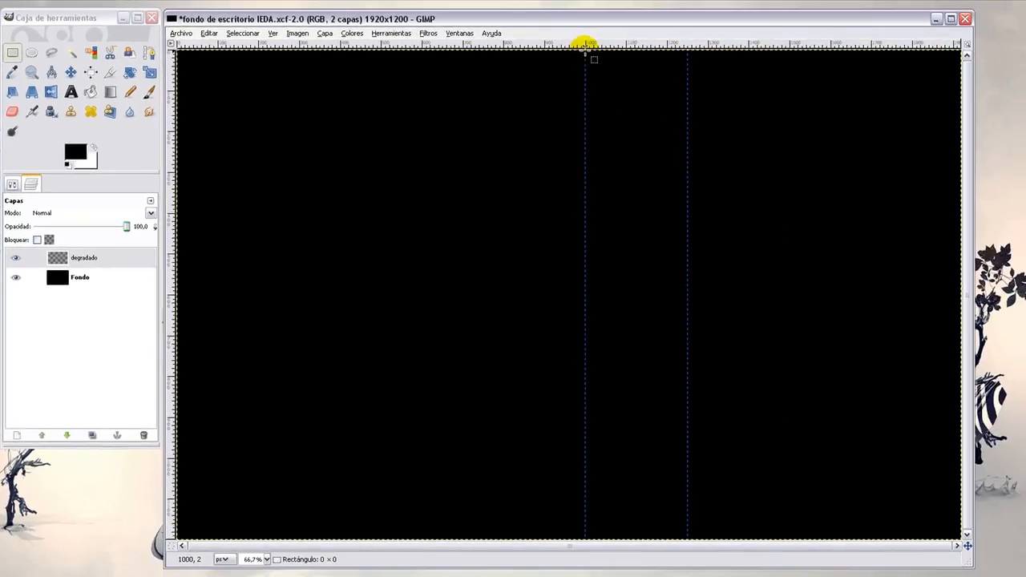
left_click_drag(586, 50, 965, 544)
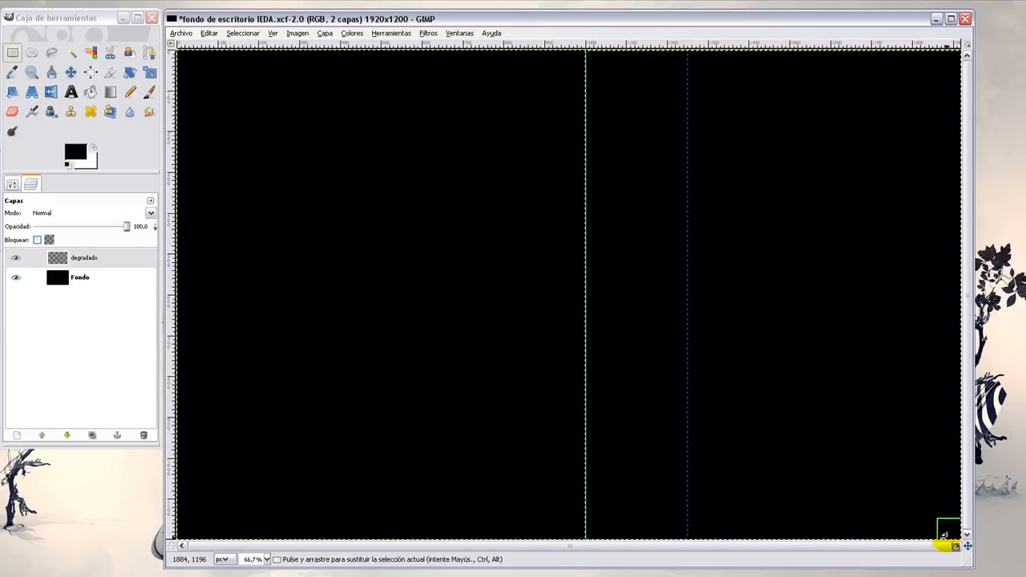
- Move the second vertical guide to about 1460 px and fill the selection with a horizontal black-to-white gradient running between the two guides
left_click(70, 72)
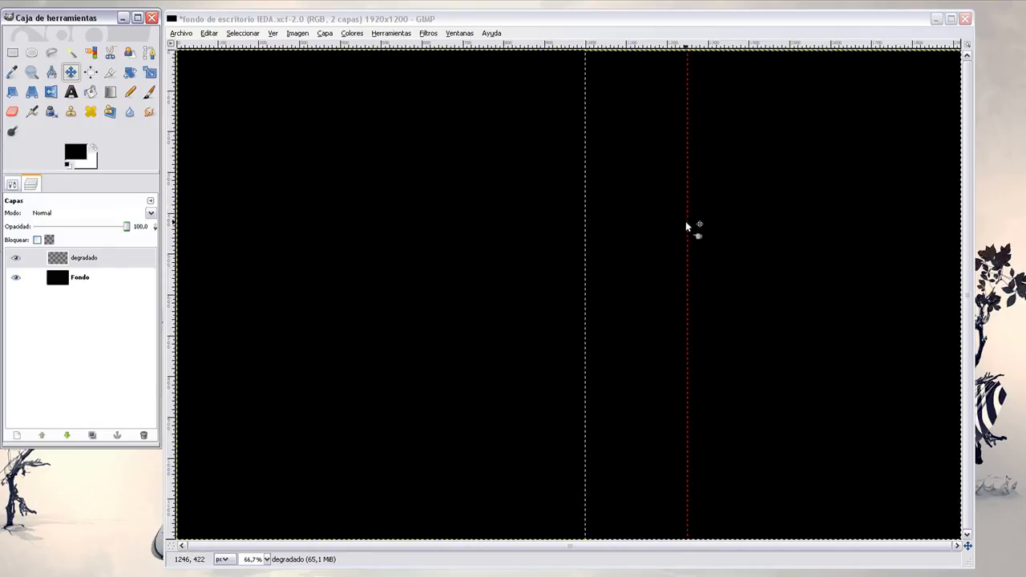
left_click_drag(686, 226, 774, 249)
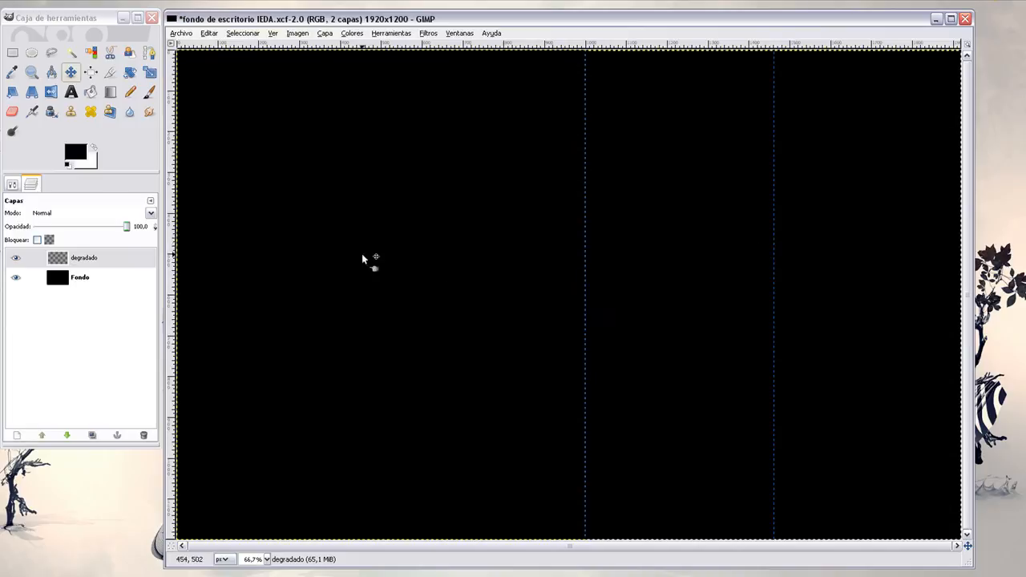
left_click(109, 92)
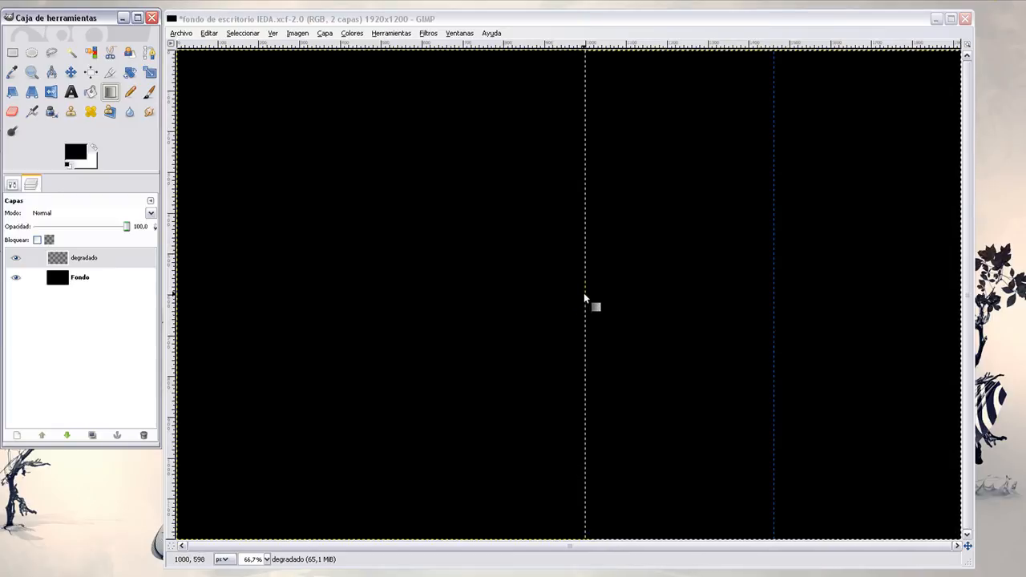
left_click_drag(583, 293, 773, 293)
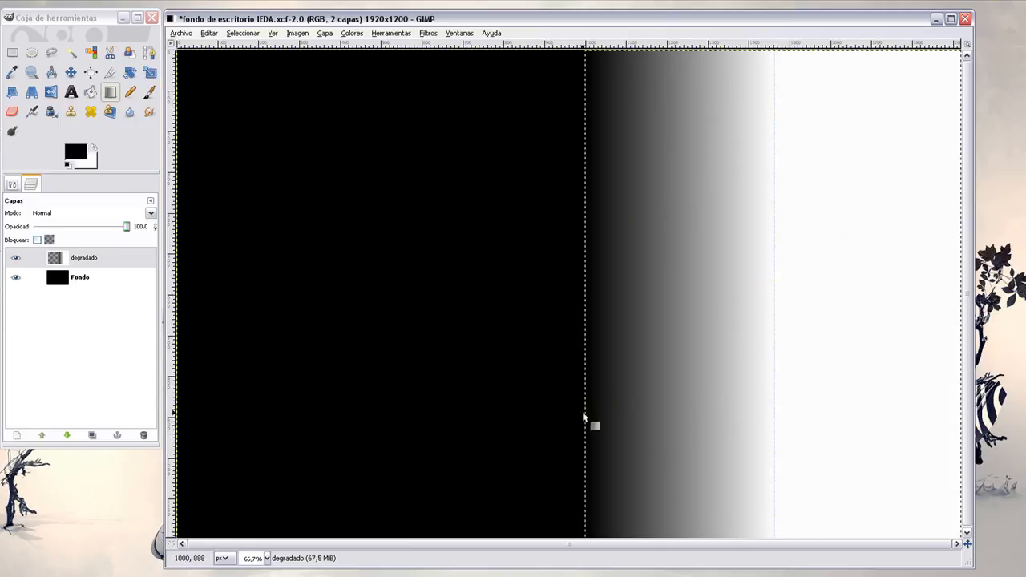
- Clear the rectangular selection and check the gradient against the black background by toggling layer visibility, leaving both layers visible
left_click(14, 54)
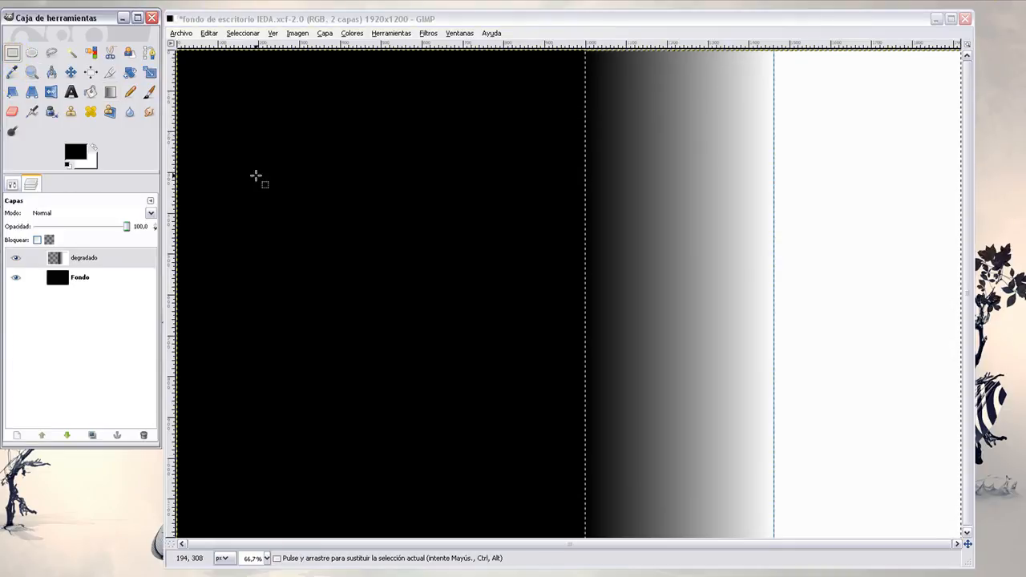
left_click(542, 188)
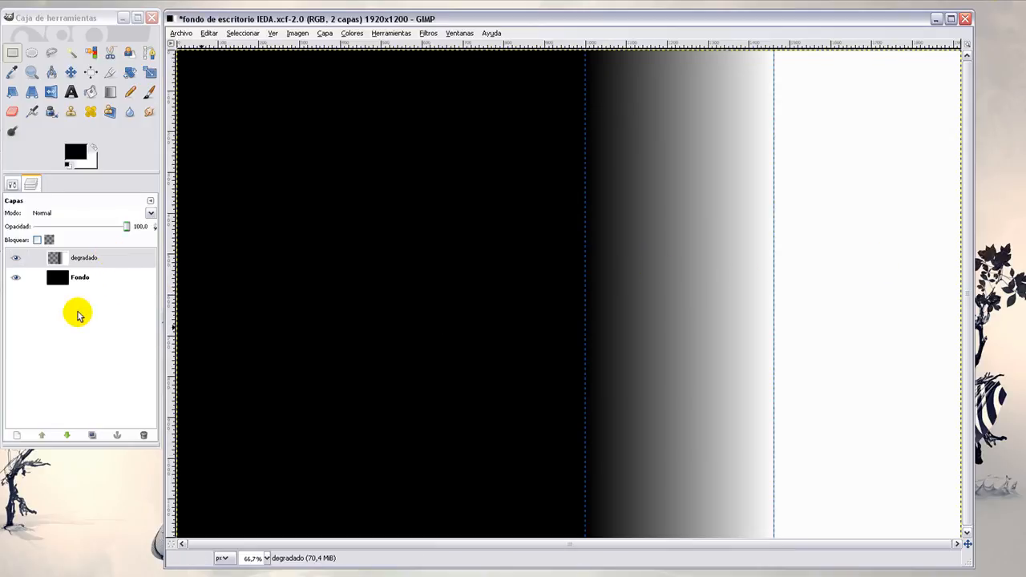
left_click(16, 278)
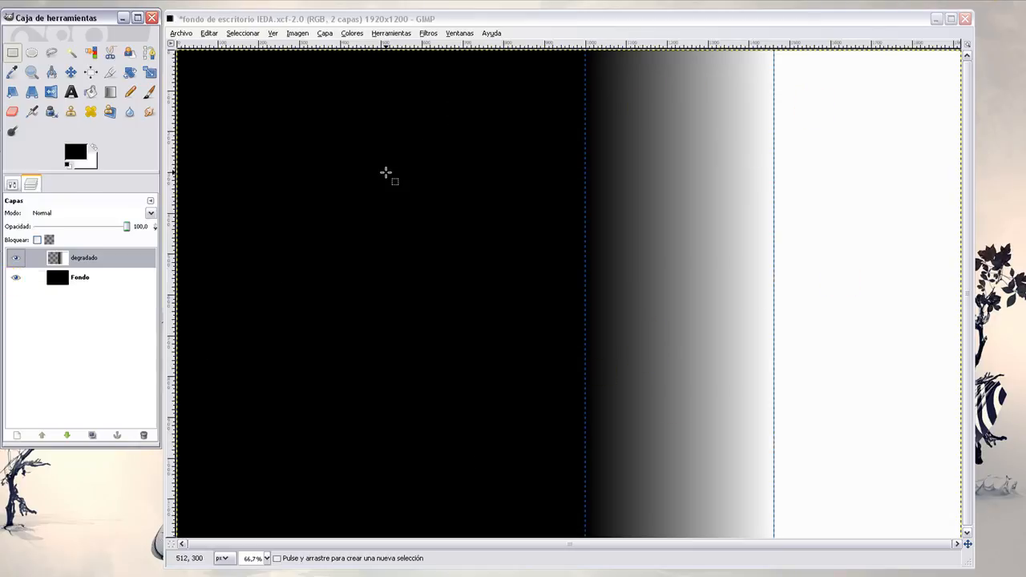
left_click(725, 289)
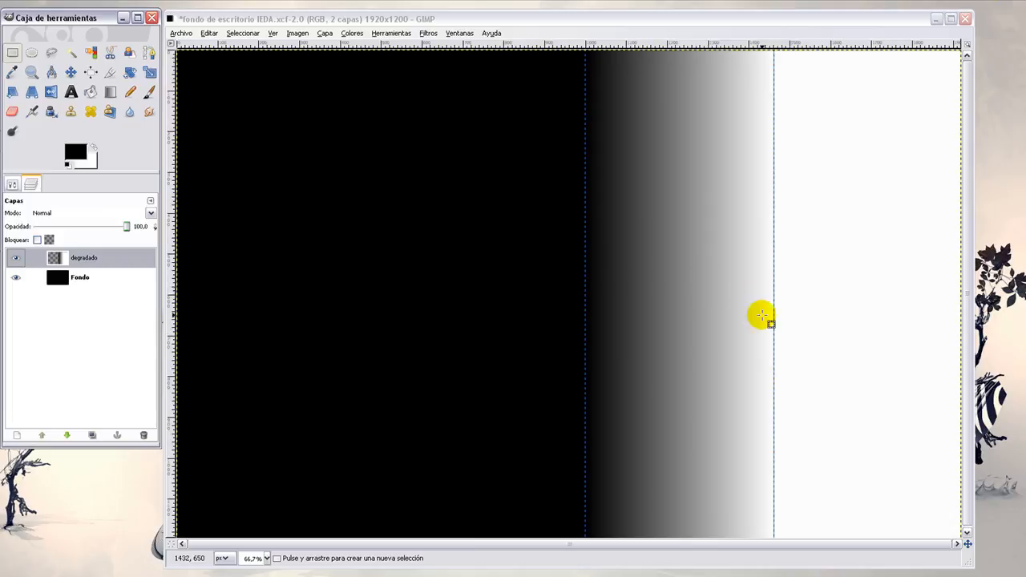